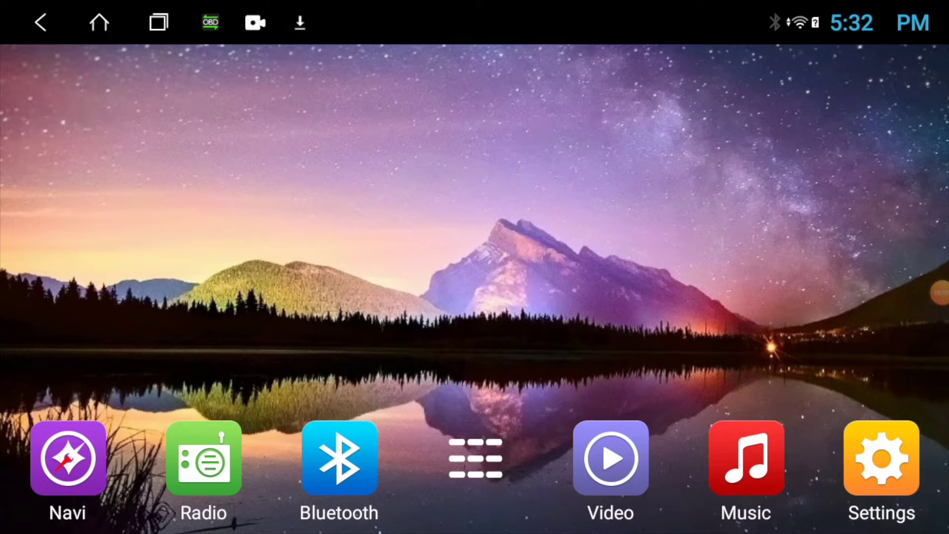
Step: Search Google Play for 'nova' and open the already-installed Nova Launcher listing
left_click(475, 458)
left_click_drag(222, 297, 668, 297)
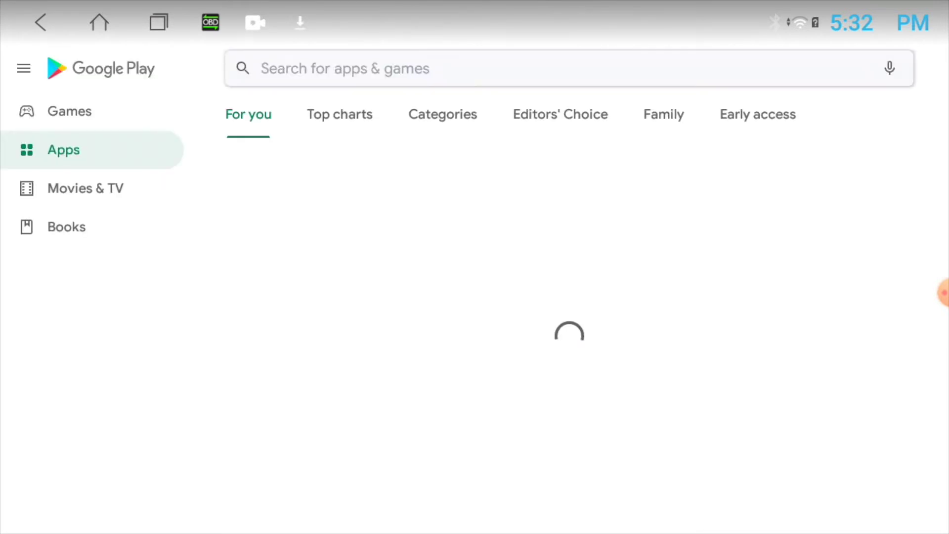
left_click(475, 69)
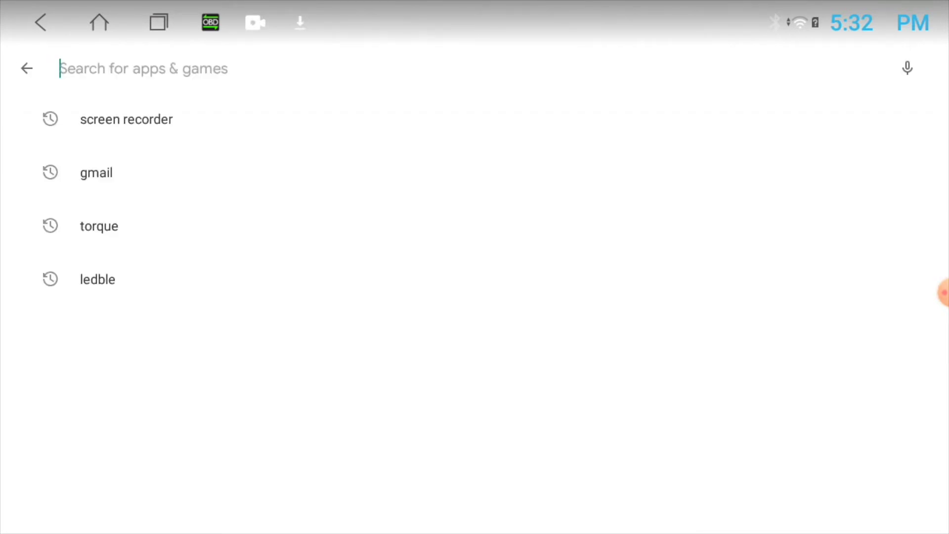
type("nov")
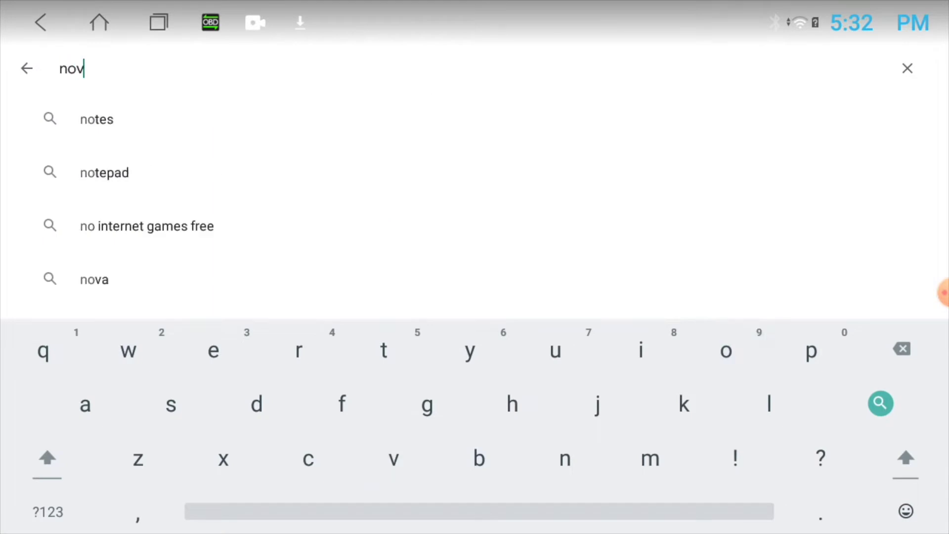
type("a")
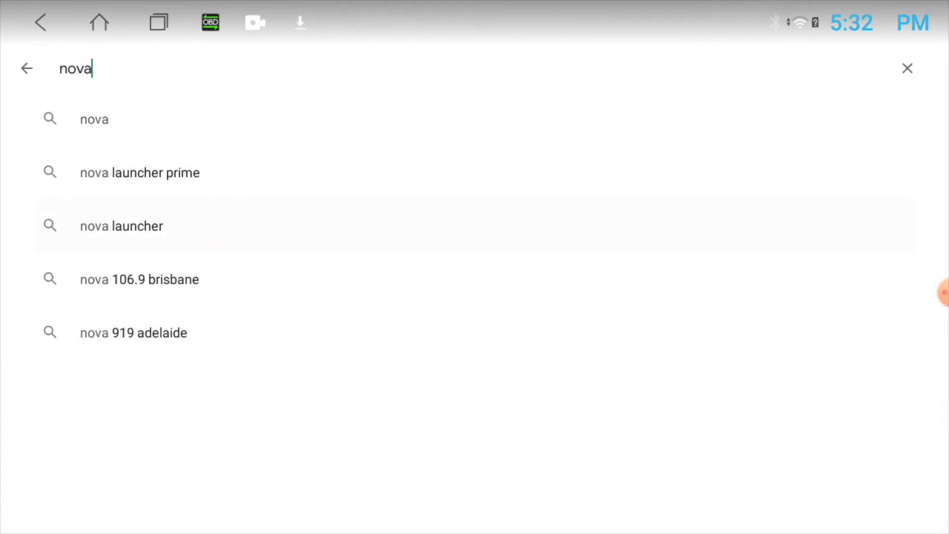
left_click(122, 226)
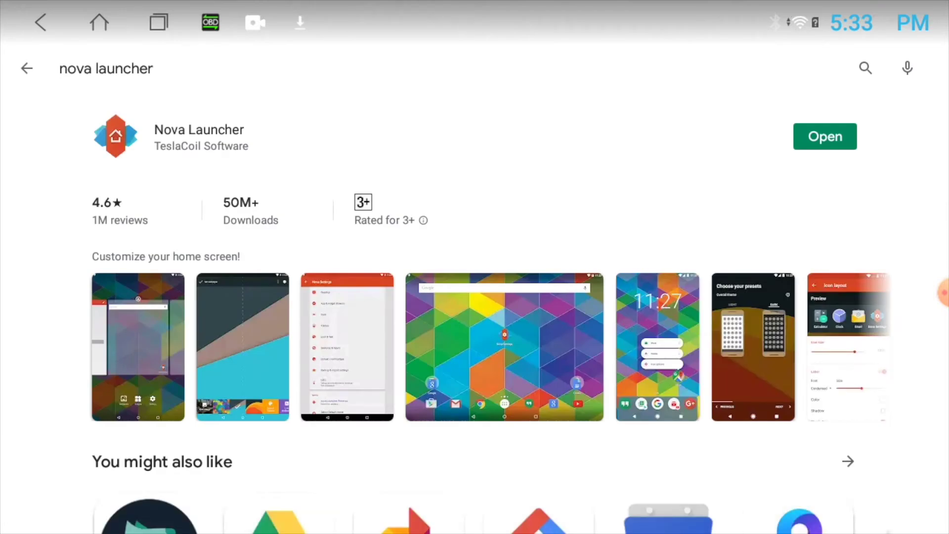
Step: Launch Nova Launcher from its Play Store page
left_click(100, 22)
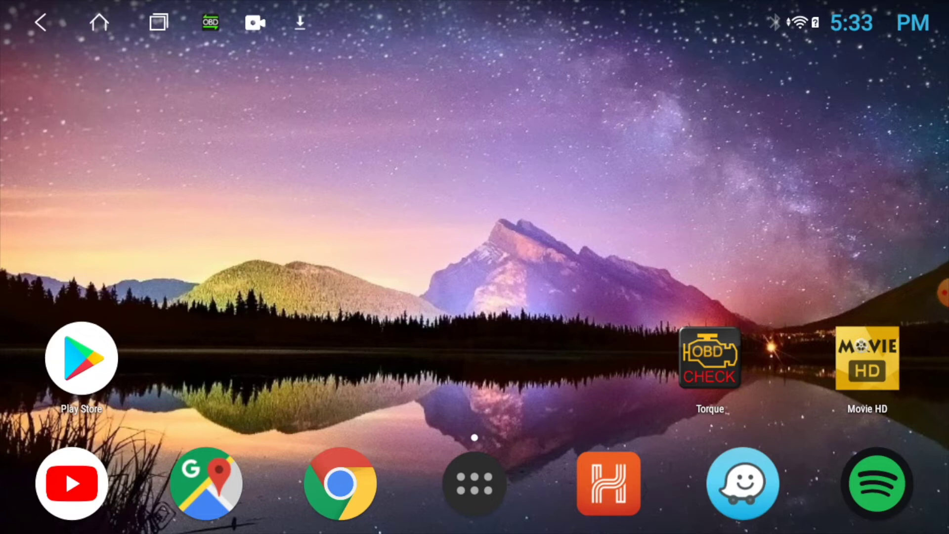
Step: Drag Chrome from the dock onto the home screen and back into the dock
left_click(475, 484)
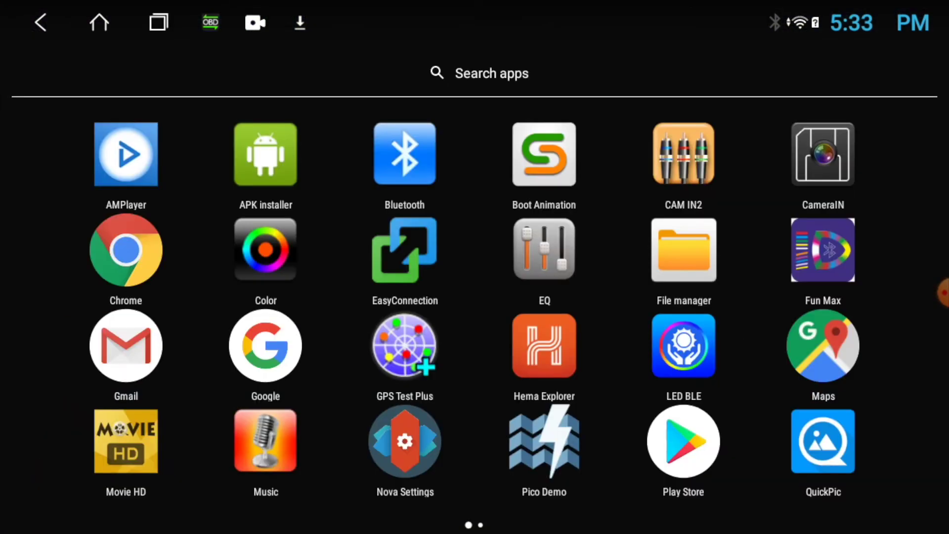
key("Escape")
left_click_drag(341, 484, 238, 294)
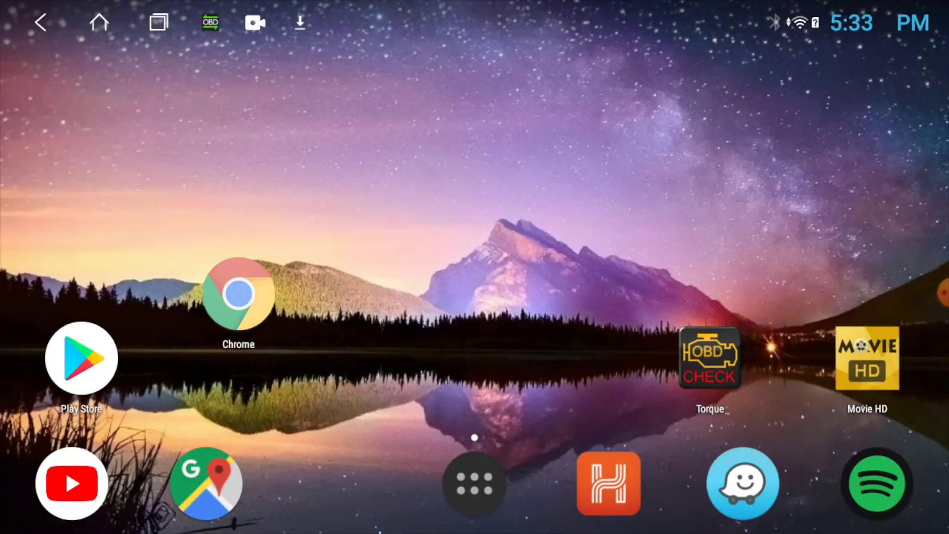
left_click_drag(238, 295, 341, 484)
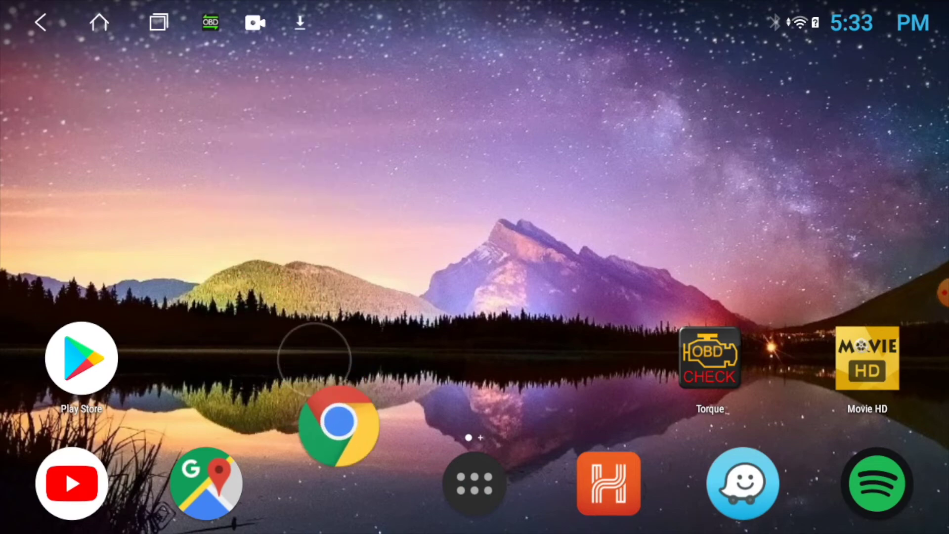
left_click(474, 484)
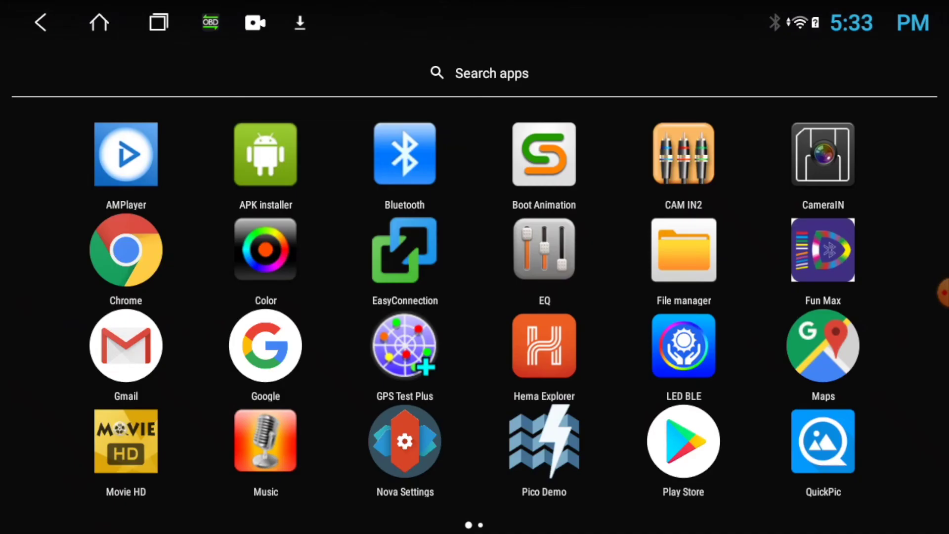
Step: Place a Pico Demo shortcut on the home screen next to Torque
mouse_move(667, 312)
left_mouse_down()
mouse_move(223, 312)
mouse_move(668, 312)
left_mouse_up()
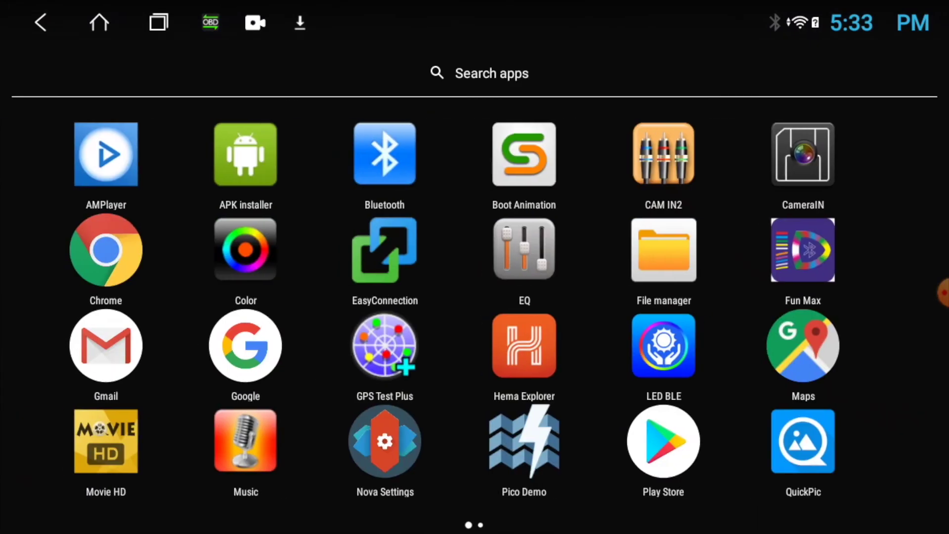
left_click_drag(524, 443, 288, 275)
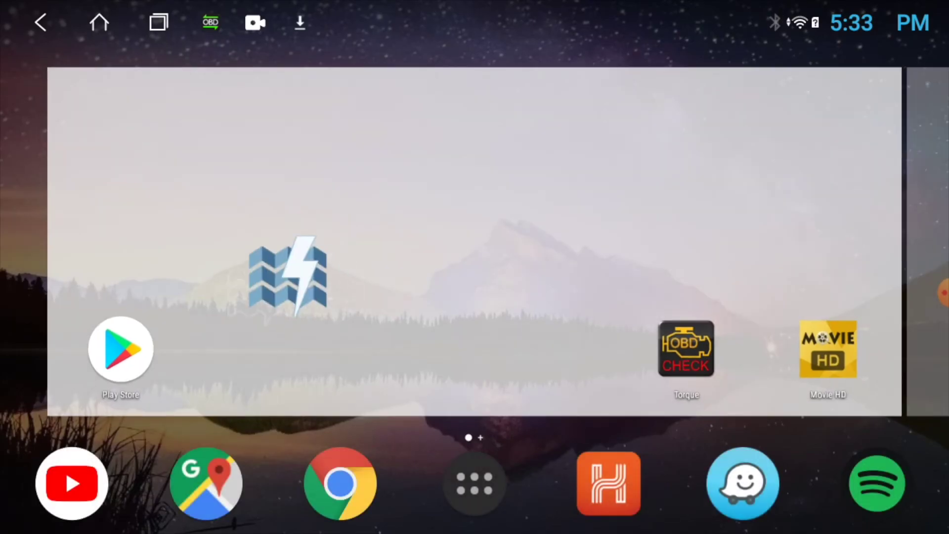
left_click_drag(288, 275, 553, 360)
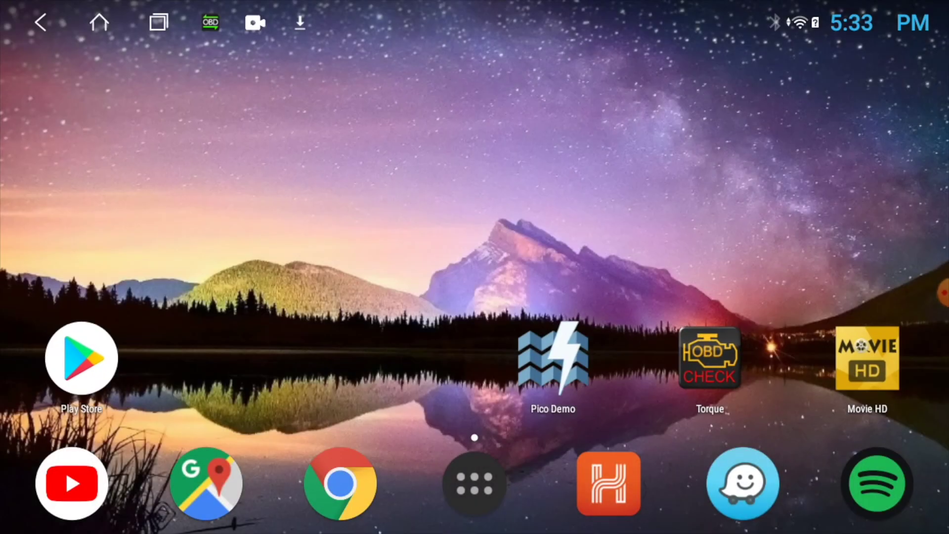
Step: Browse the second app drawer page, then return to the stock car home screen
left_click(475, 484)
left_click_drag(667, 298, 223, 297)
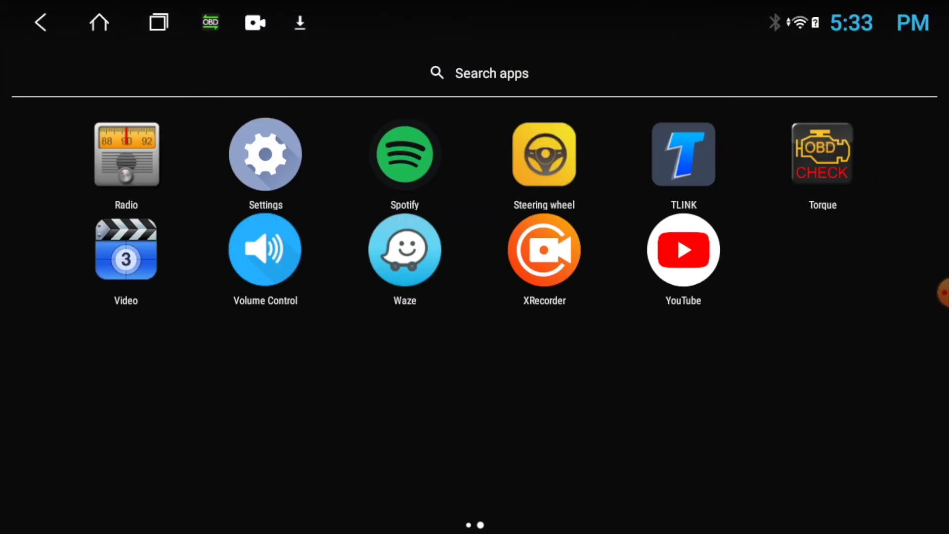
left_click(99, 22)
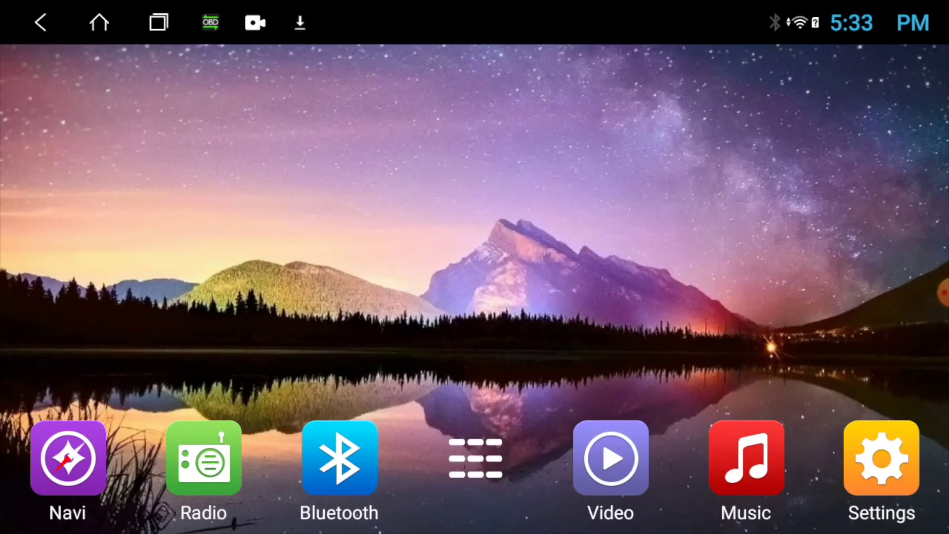